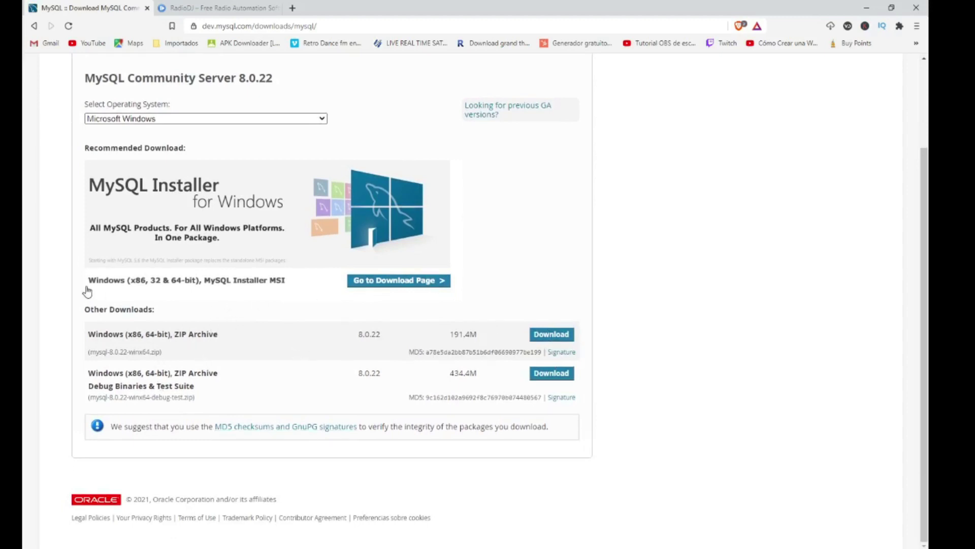
Step: Try to download the 2.5M MySQL Installer 8.0.22 web-community MSI for Windows without logging in
{"action": "left_click_drag", "start_coordinate": [183, 291], "coordinate": [280, 281]}
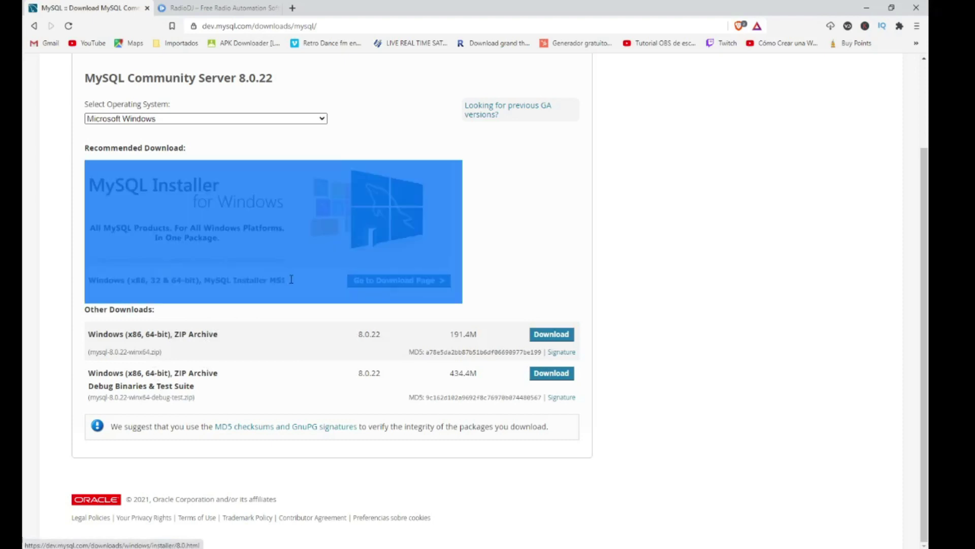
{"action": "left_click", "coordinate": [279, 318]}
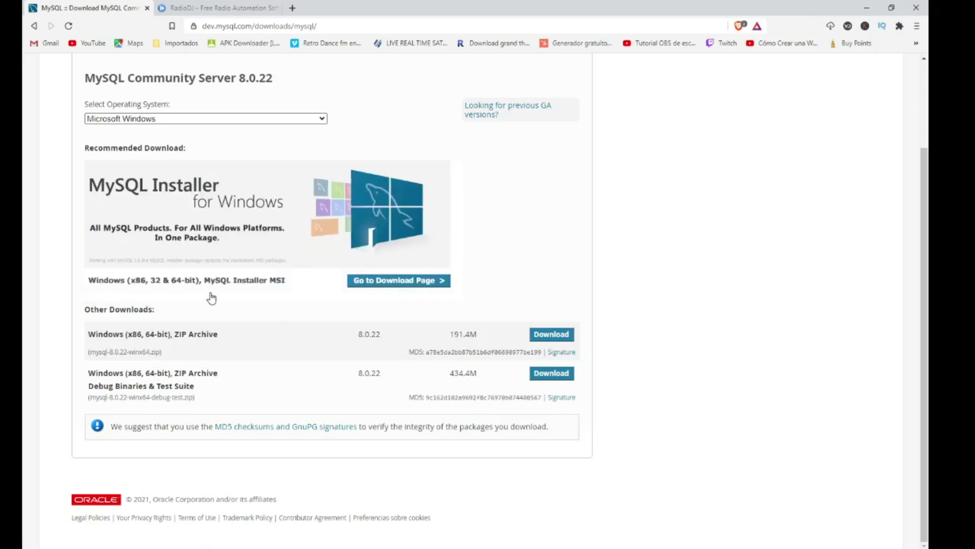
{"action": "left_click", "coordinate": [246, 286]}
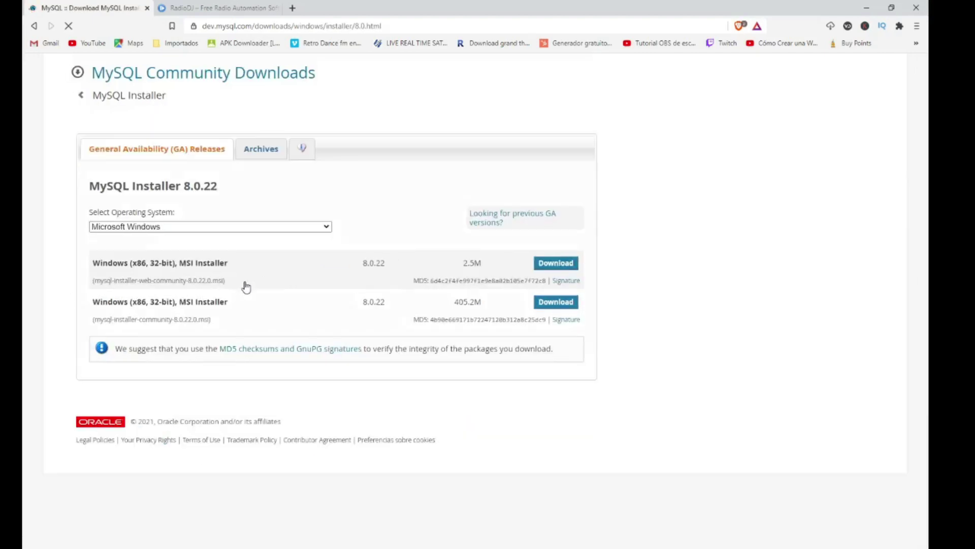
{"action": "left_click", "coordinate": [549, 264]}
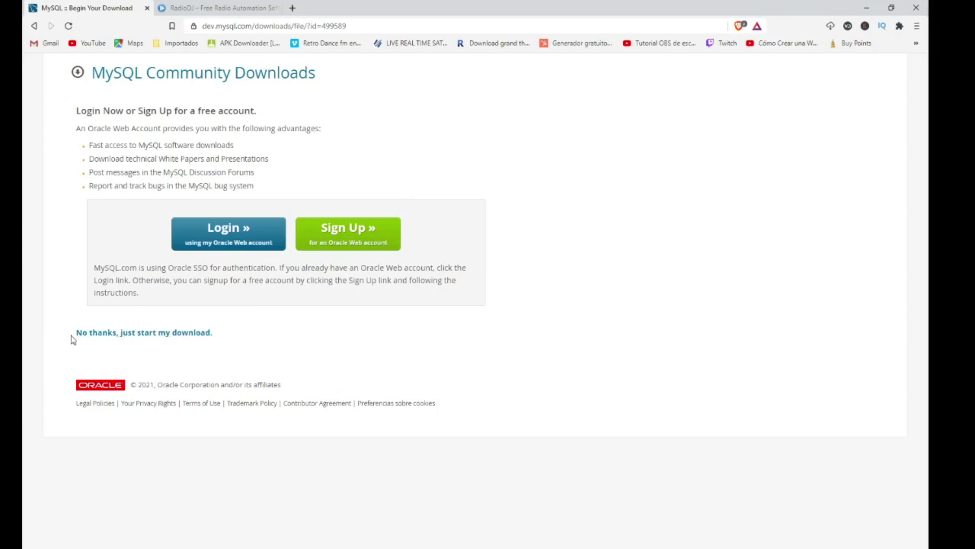
{"action": "left_click", "coordinate": [139, 337]}
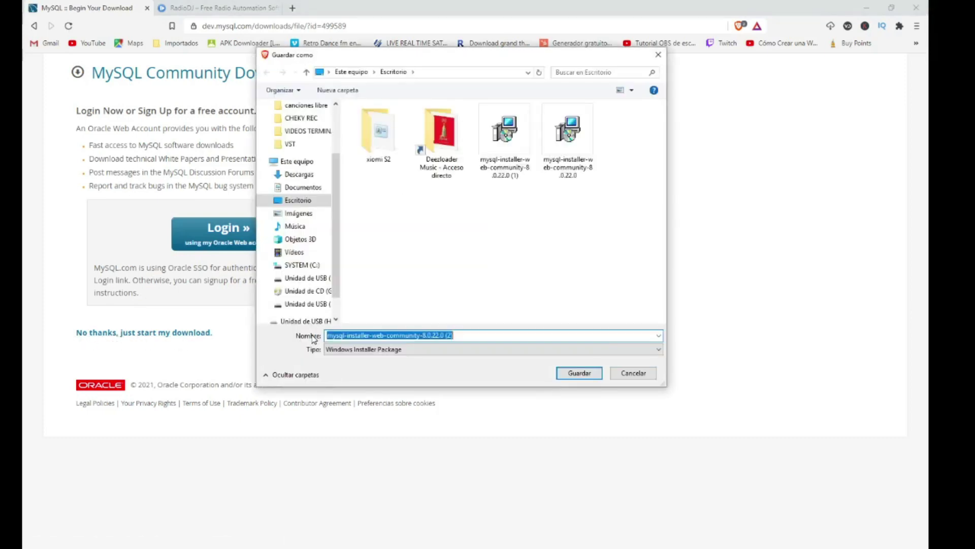
{"action": "left_click", "coordinate": [649, 374]}
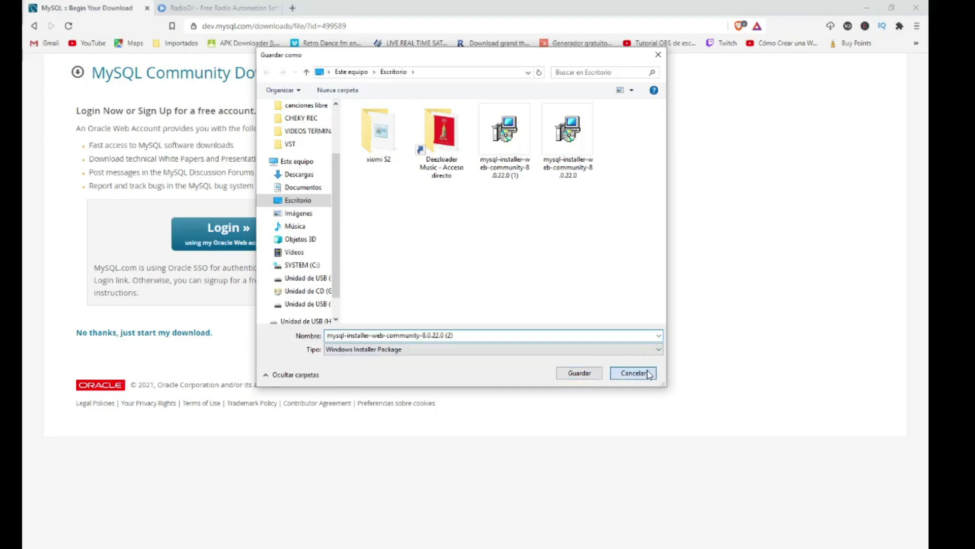
Step: Run mysql-installer-web-community-8.0.22.0 (1) from the desktop and accept the mandatory MySQL Installer upgrade
{"action": "left_click", "coordinate": [867, 8]}
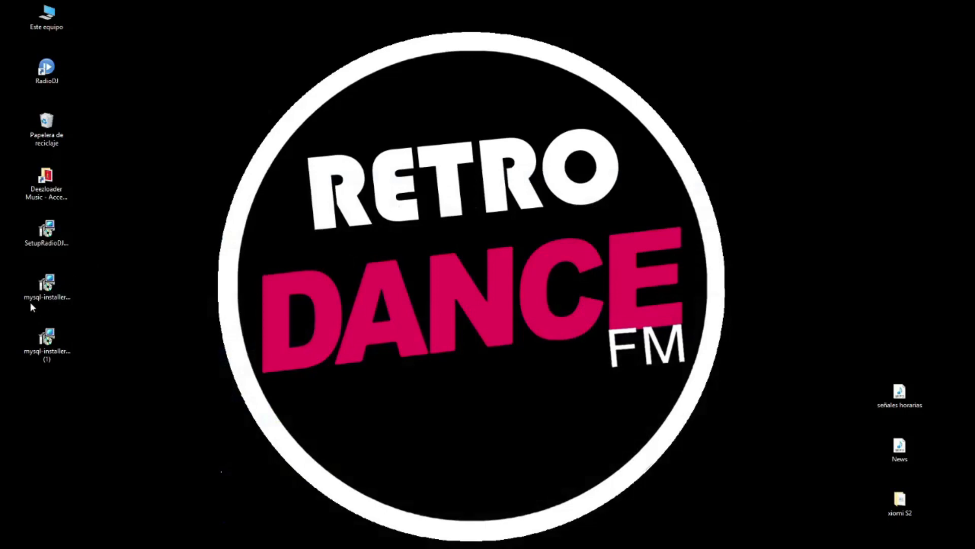
{"action": "double_click", "coordinate": [47, 337]}
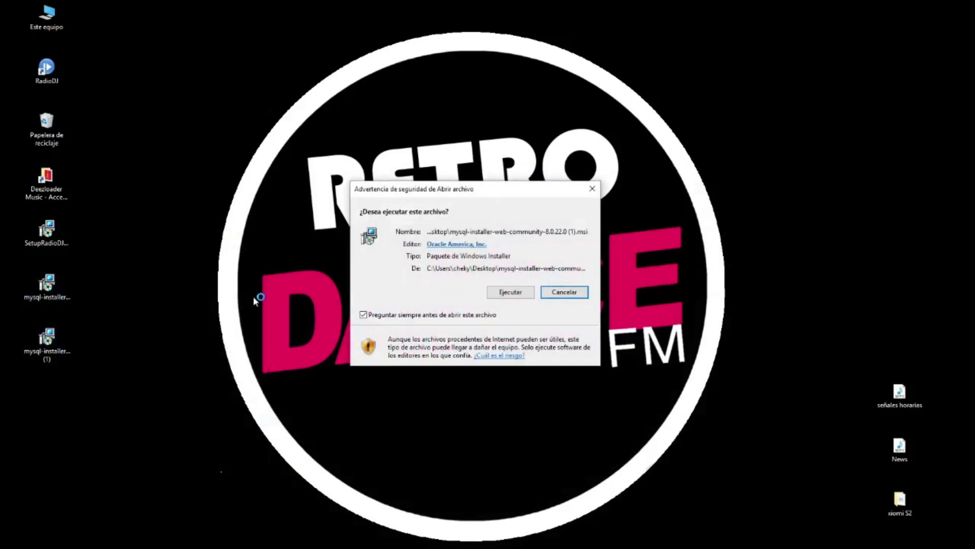
{"action": "left_click_drag", "start_coordinate": [463, 191], "coordinate": [355, 176]}
{"action": "left_click", "coordinate": [403, 276]}
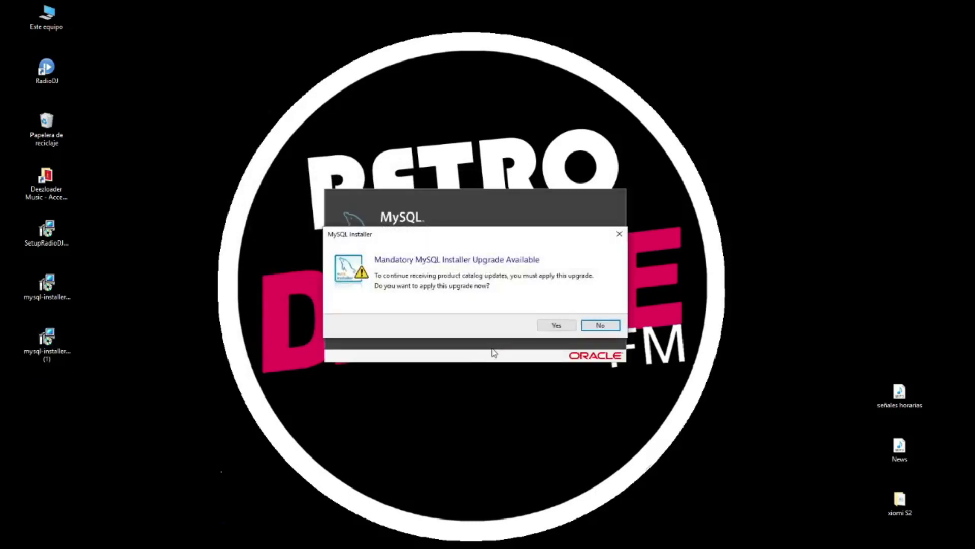
{"action": "left_click", "coordinate": [554, 325]}
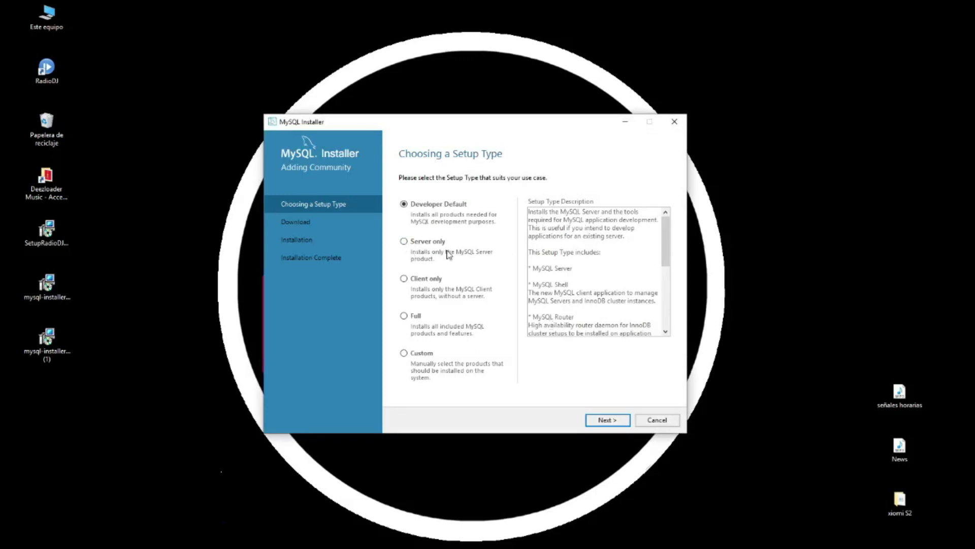
Step: Choose the Server only setup type and continue with the existing MySQL Server 8.0 install and data directories
{"action": "left_click", "coordinate": [405, 242]}
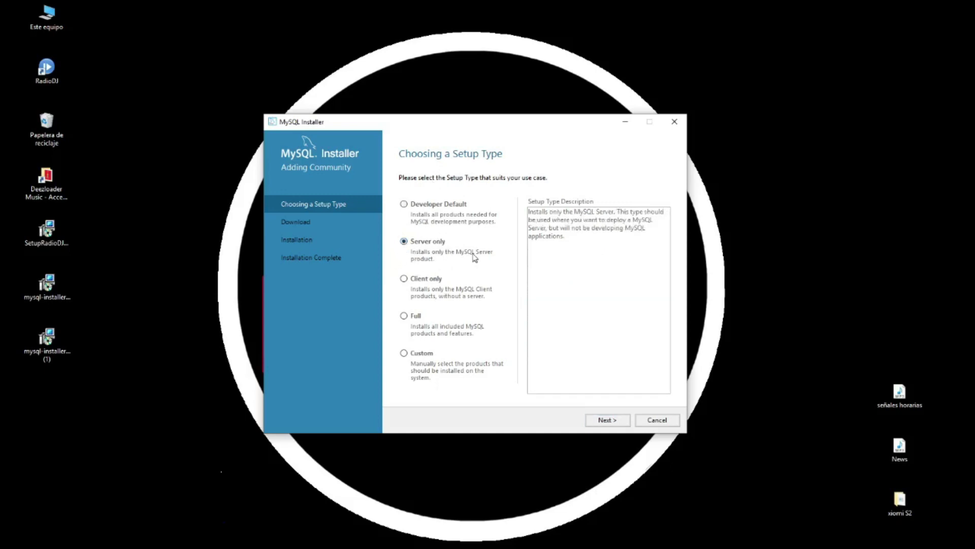
{"action": "left_click", "coordinate": [619, 425]}
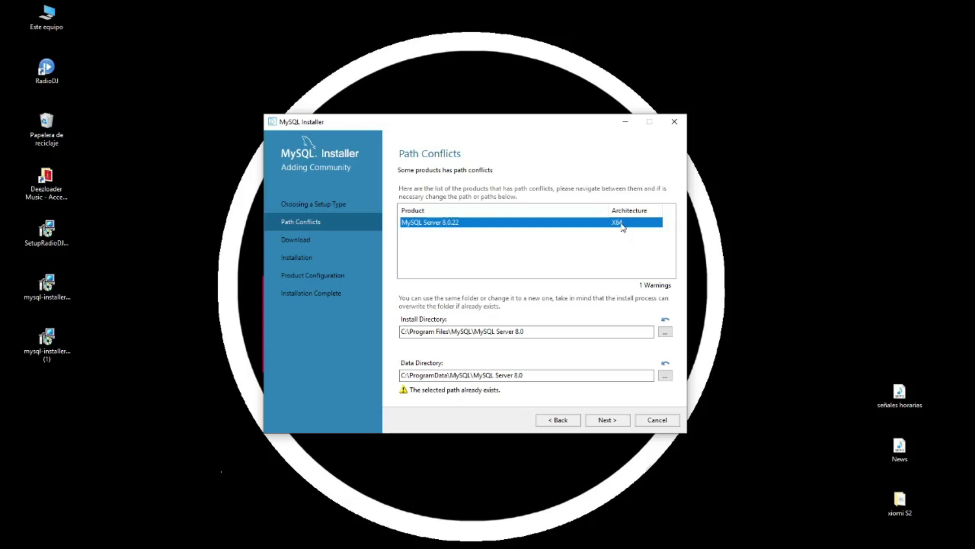
{"action": "left_click", "coordinate": [604, 423]}
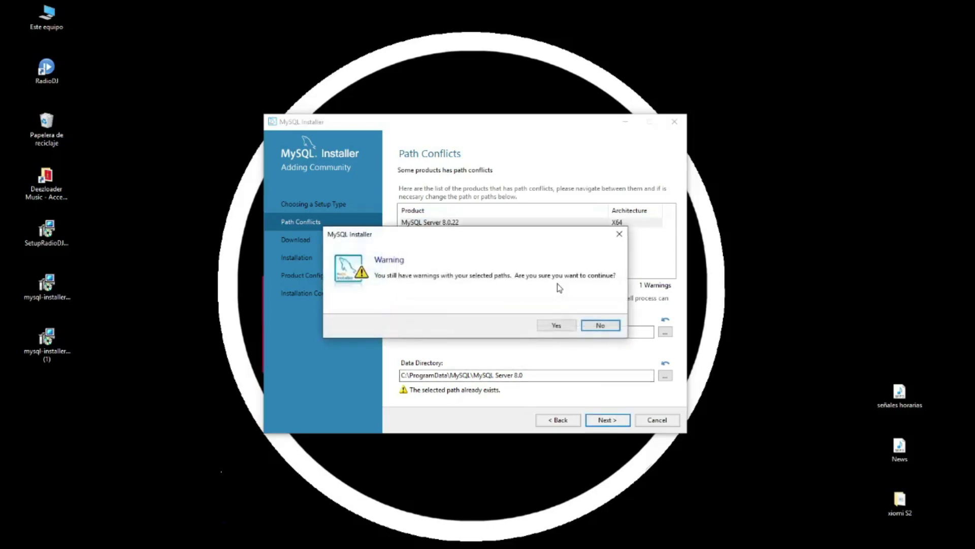
{"action": "left_click", "coordinate": [557, 325]}
Step: Download and install MySQL Server 8.0.22 and finish the setup wizard
{"action": "left_click", "coordinate": [606, 420]}
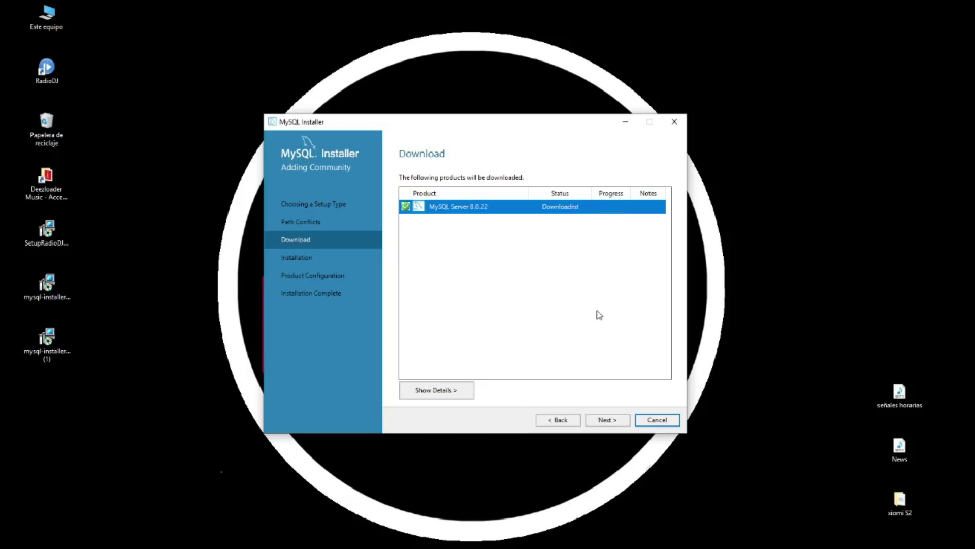
{"action": "left_click", "coordinate": [608, 421]}
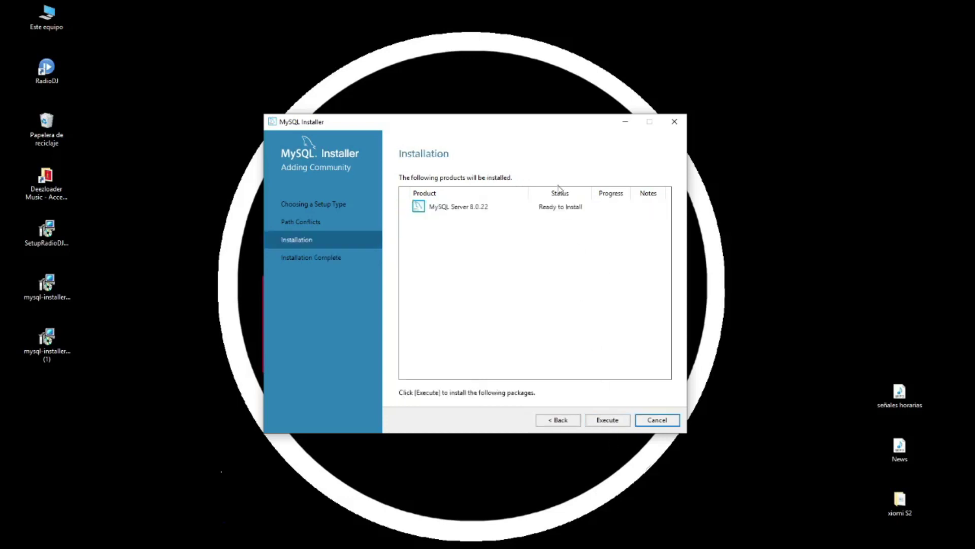
{"action": "left_click", "coordinate": [605, 418]}
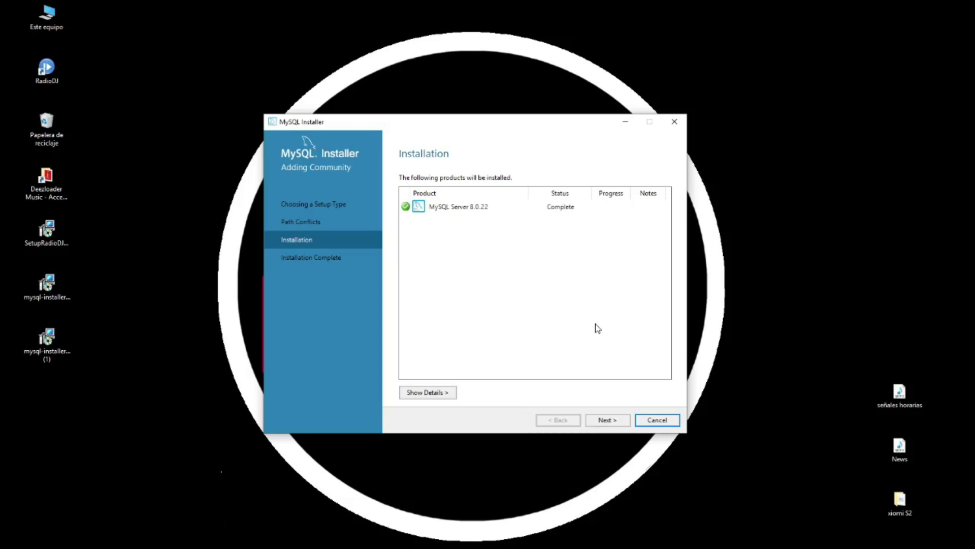
{"action": "left_click", "coordinate": [611, 421]}
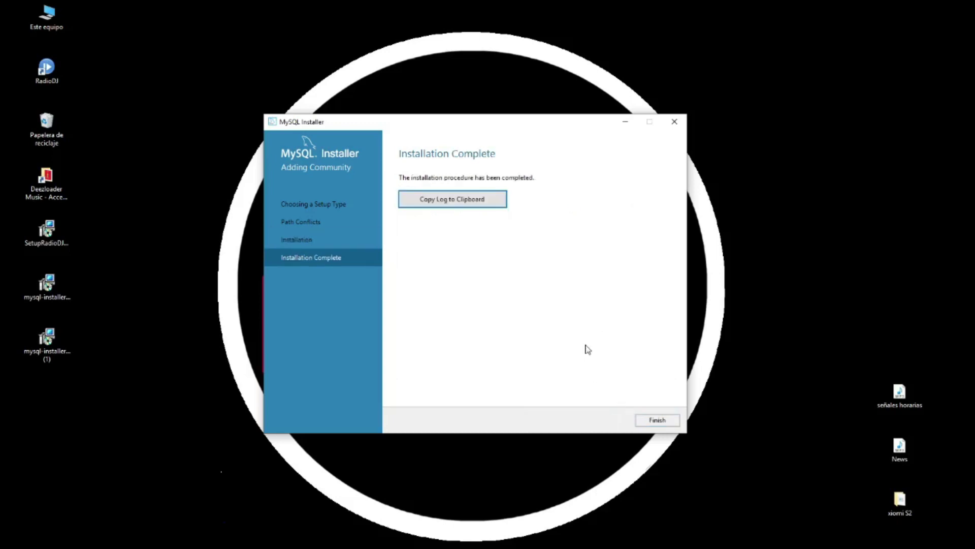
{"action": "left_click", "coordinate": [657, 421]}
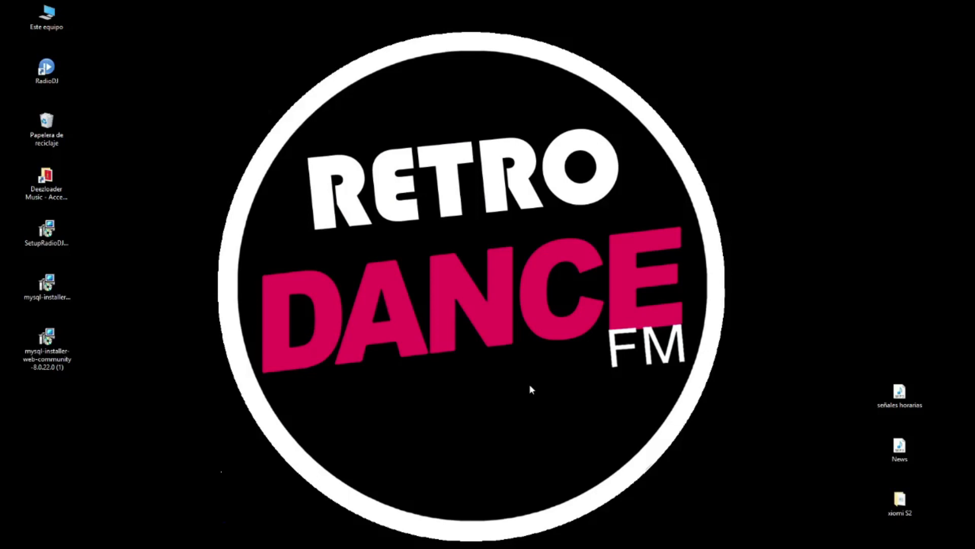
Step: Open MySQL Installer - Community from the installed MySQL programs
{"action": "key", "text": "super"}
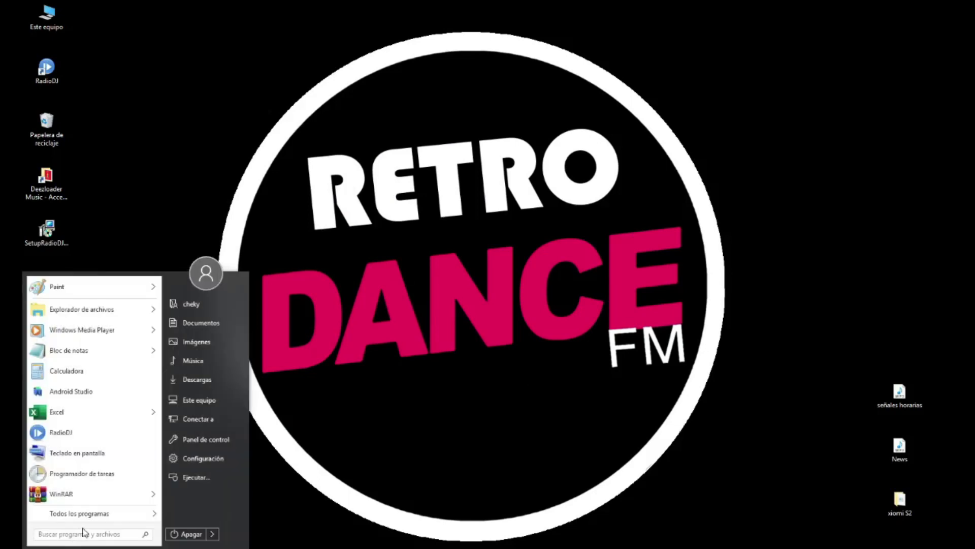
{"action": "mouse_move", "coordinate": [81, 514]}
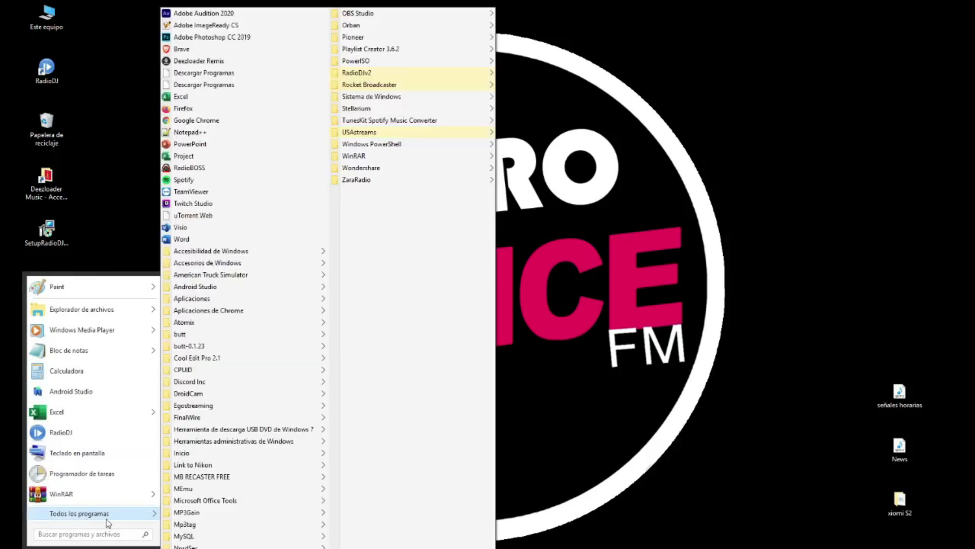
{"action": "mouse_move", "coordinate": [223, 539]}
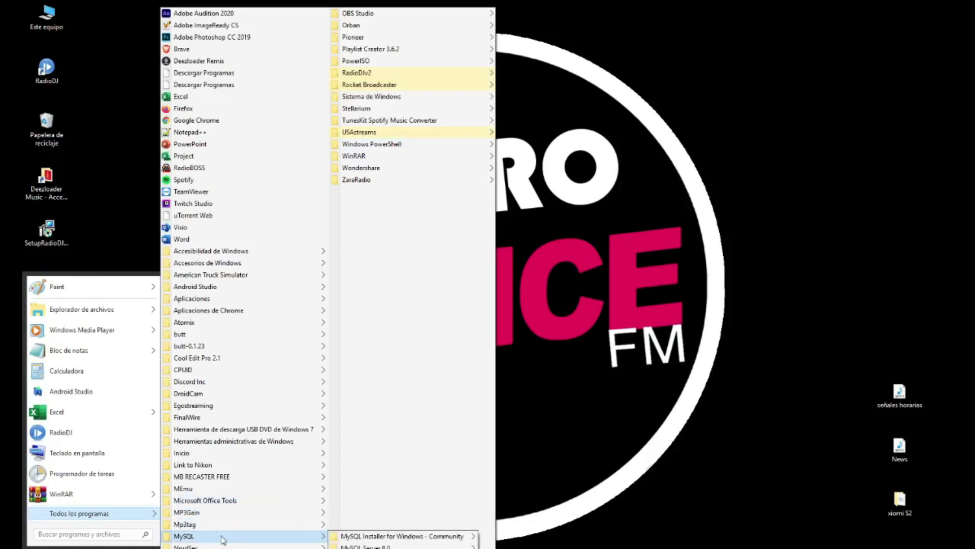
{"action": "mouse_move", "coordinate": [475, 538]}
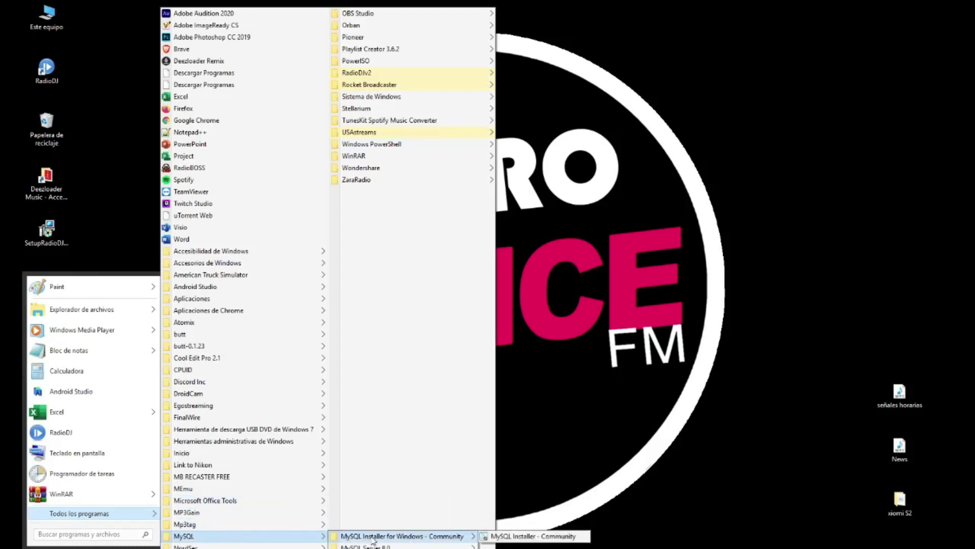
{"action": "left_click", "coordinate": [528, 536]}
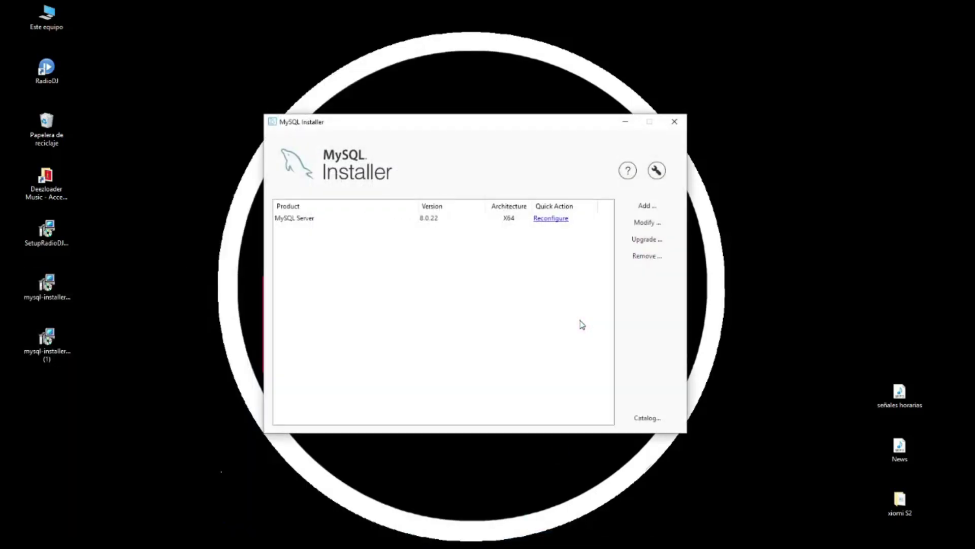
Step: Start reconfiguring MySQL Server 8.0.22 and set its configuration type to Server Computer, keeping the default connectivity settings
{"action": "left_click_drag", "start_coordinate": [460, 125], "coordinate": [361, 77]}
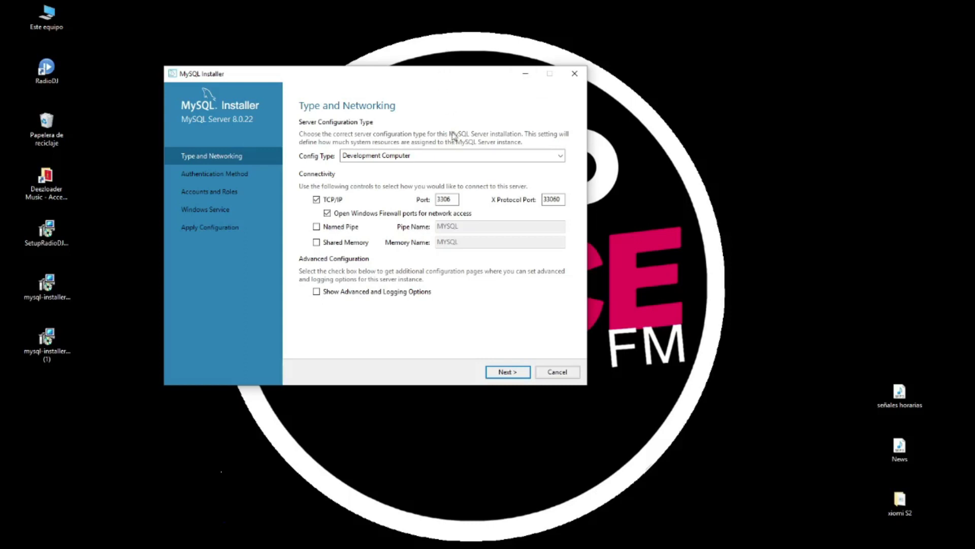
{"action": "left_click", "coordinate": [560, 156]}
{"action": "left_click", "coordinate": [559, 157]}
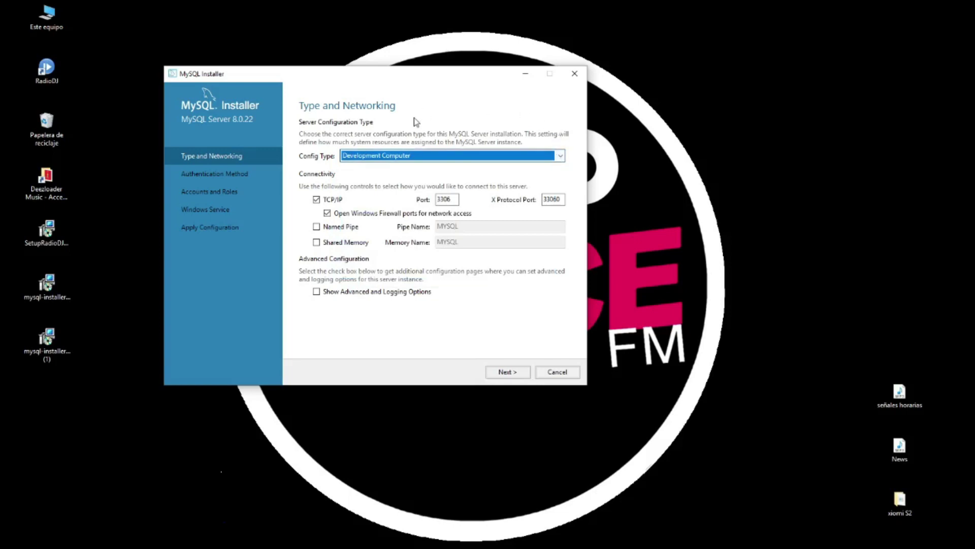
{"action": "left_click", "coordinate": [560, 157]}
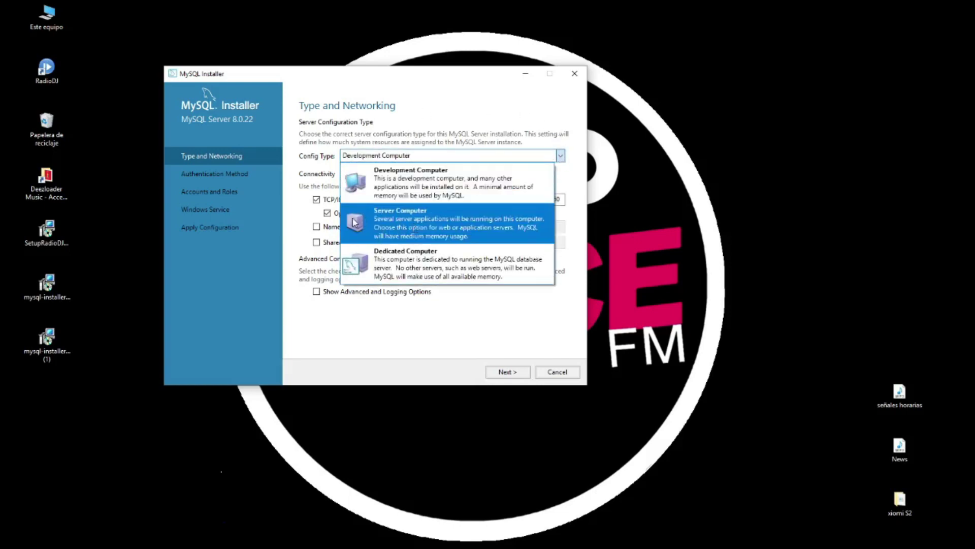
{"action": "left_click", "coordinate": [432, 225]}
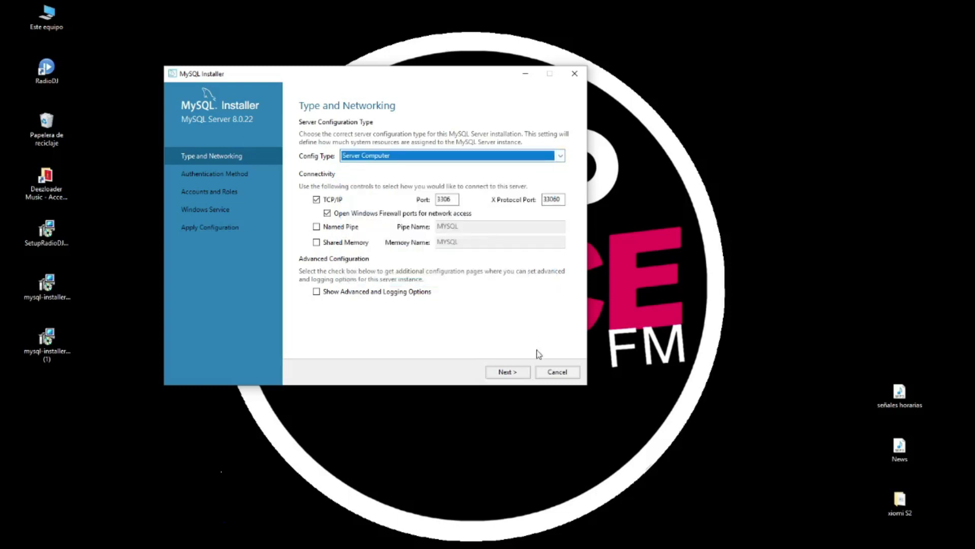
{"action": "left_click", "coordinate": [508, 371]}
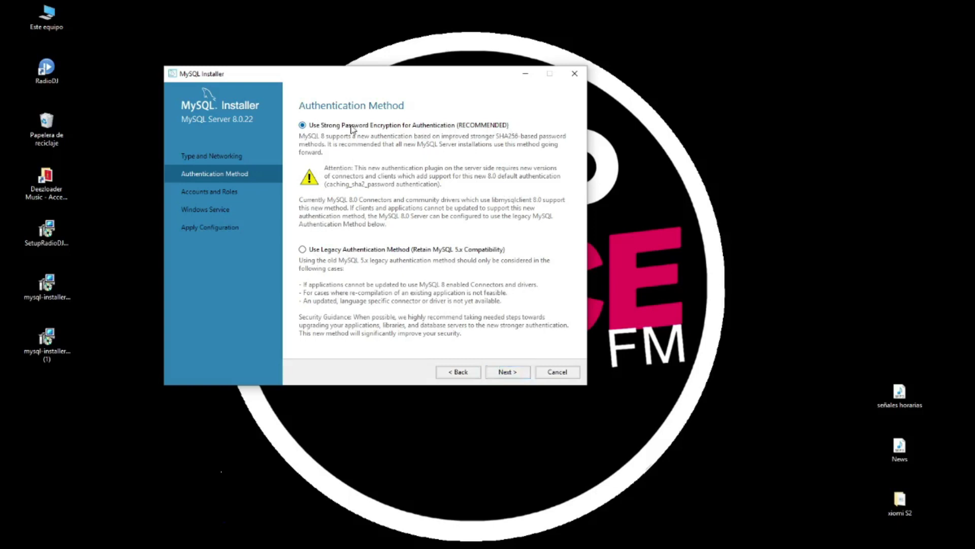
Step: Keep strong password encryption as the authentication method, and enter and check the current root password
{"action": "left_click", "coordinate": [516, 367]}
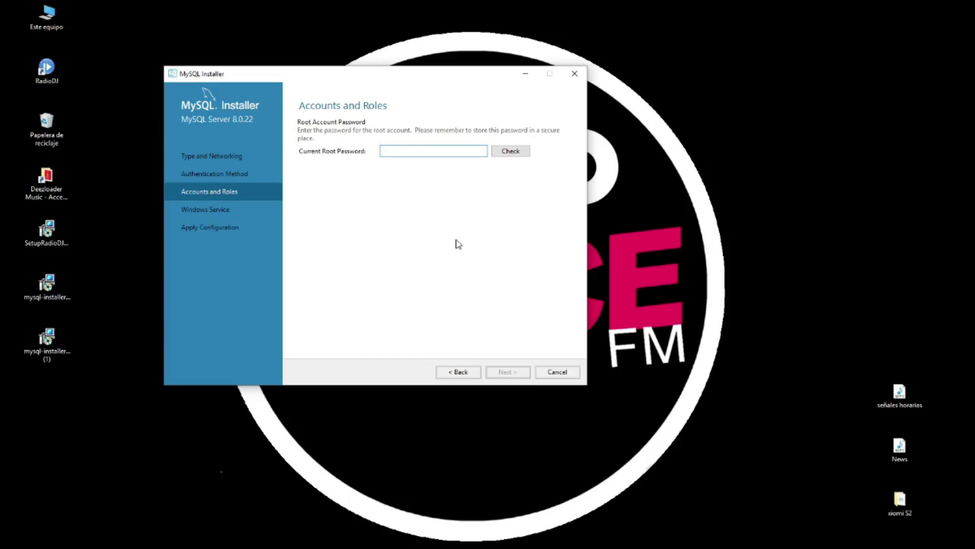
{"action": "key", "text": "ctrl+v"}
{"action": "key", "text": "Tab"}
{"action": "key", "text": "Return"}
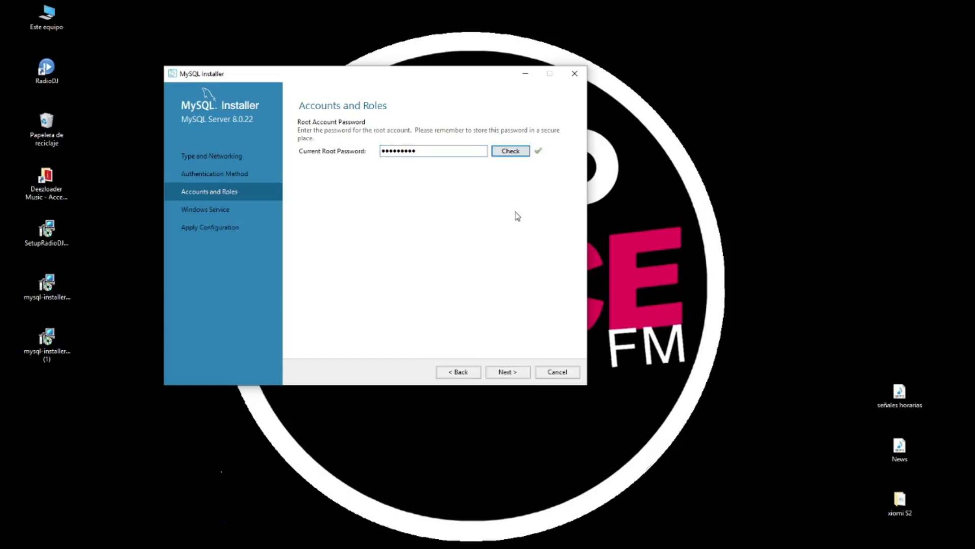
{"action": "left_click", "coordinate": [507, 372]}
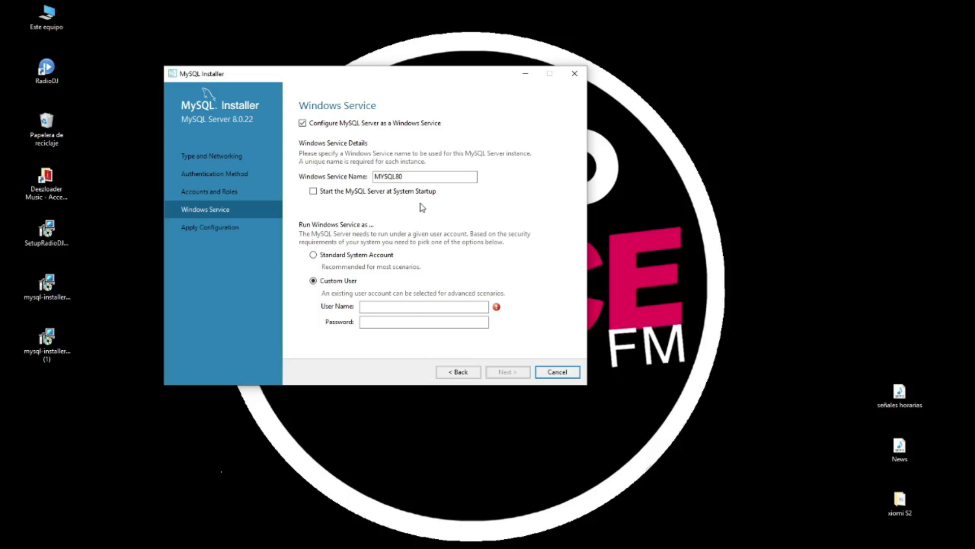
Step: Set the MySQL Windows service to start at system startup under the Standard System Account, and apply the server configuration
{"action": "left_click", "coordinate": [314, 195]}
{"action": "left_click", "coordinate": [314, 255]}
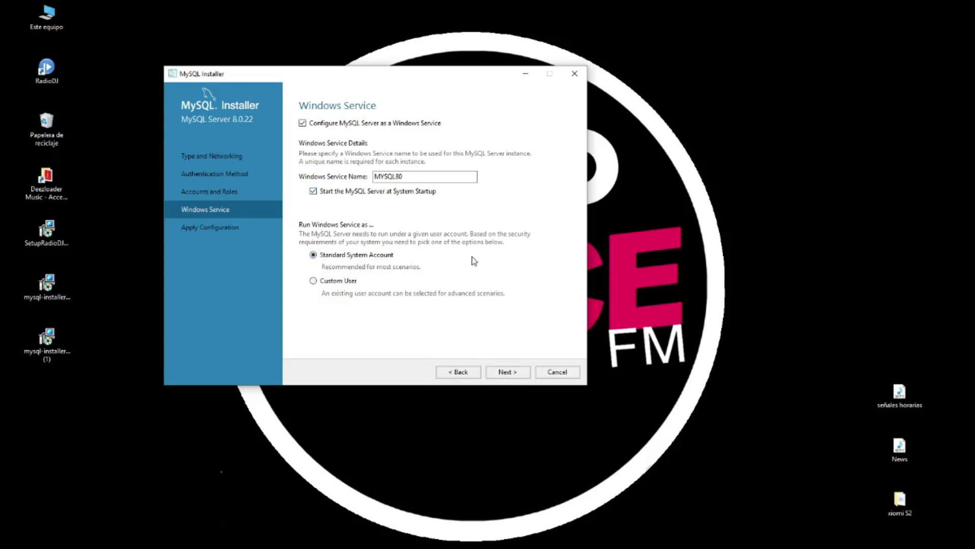
{"action": "left_click", "coordinate": [503, 372]}
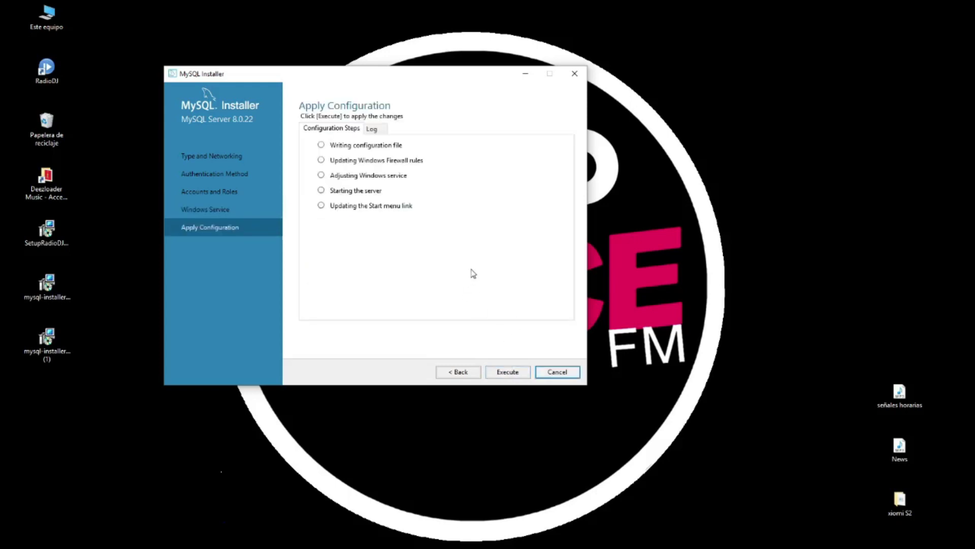
{"action": "left_click", "coordinate": [507, 372]}
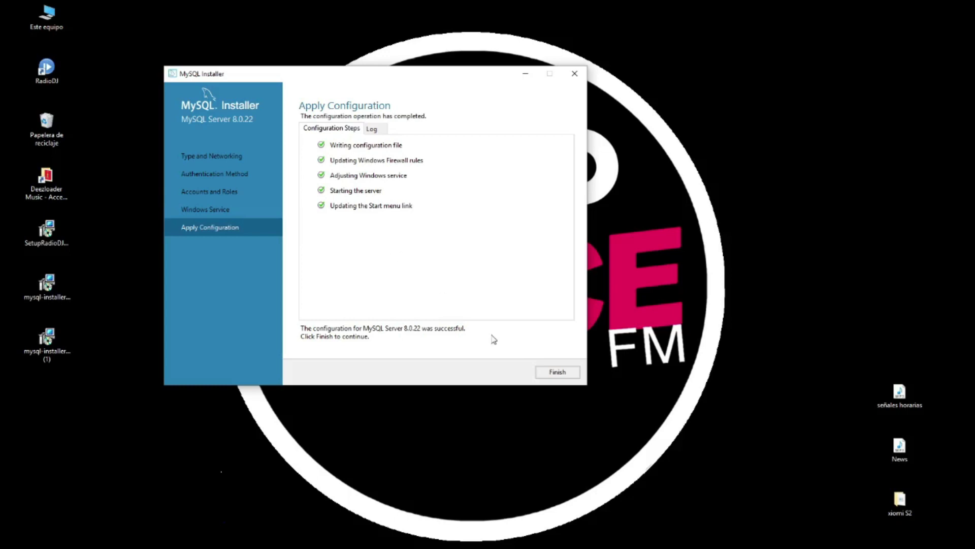
{"action": "left_click", "coordinate": [556, 372]}
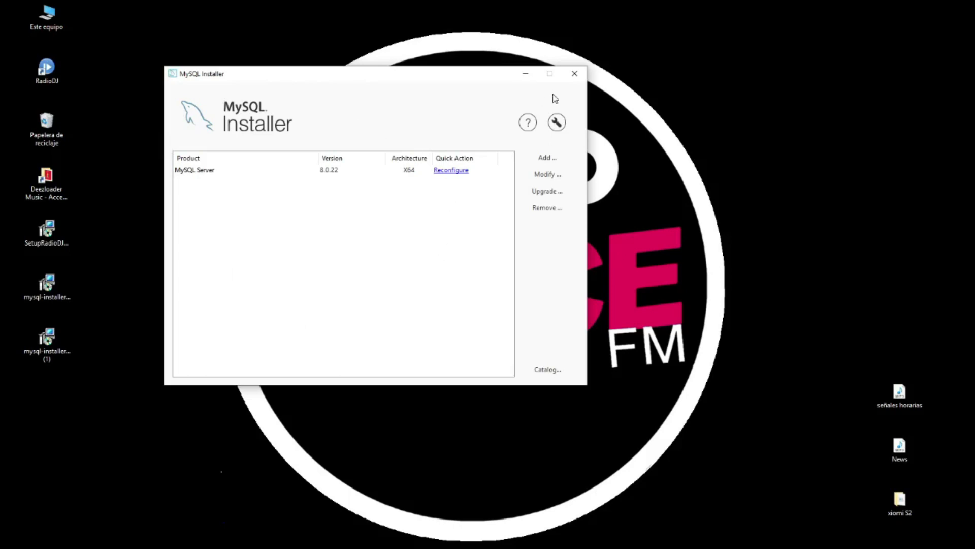
Step: Close MySQL Installer and validate the root login details for the radiodj2 database on server 127.0.0.1 in the Database Setup Utility
{"action": "left_click", "coordinate": [581, 76]}
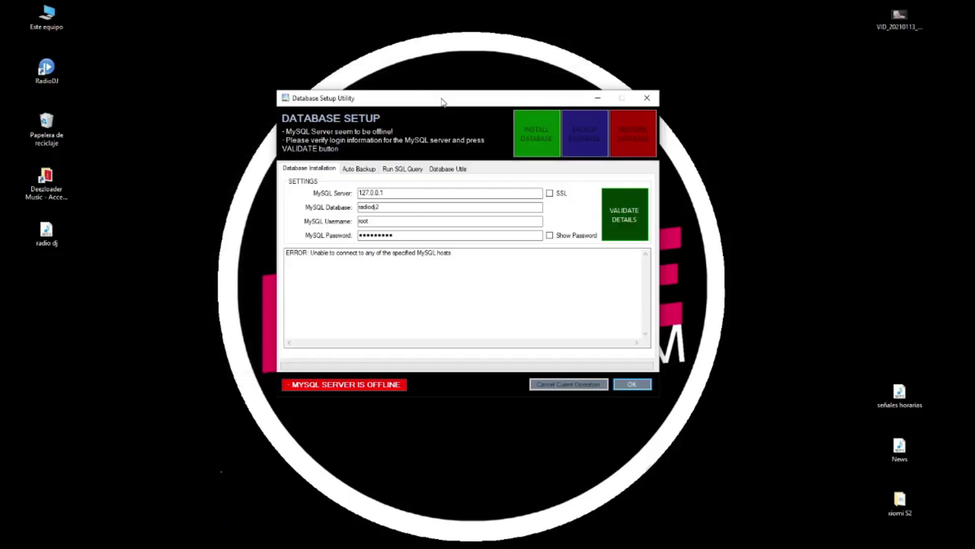
{"action": "mouse_move", "coordinate": [488, 98]}
{"action": "left_mouse_down"}
{"action": "mouse_move", "coordinate": [530, 95]}
{"action": "mouse_move", "coordinate": [470, 114]}
{"action": "mouse_move", "coordinate": [514, 147]}
{"action": "mouse_move", "coordinate": [493, 111]}
{"action": "left_mouse_up"}
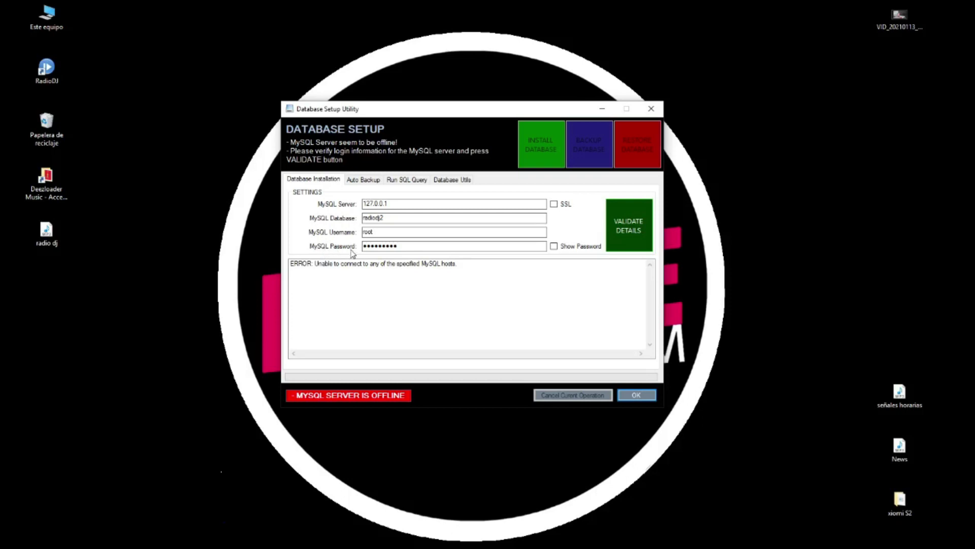
{"action": "left_click_drag", "start_coordinate": [411, 246], "coordinate": [341, 246]}
{"action": "left_click", "coordinate": [635, 239]}
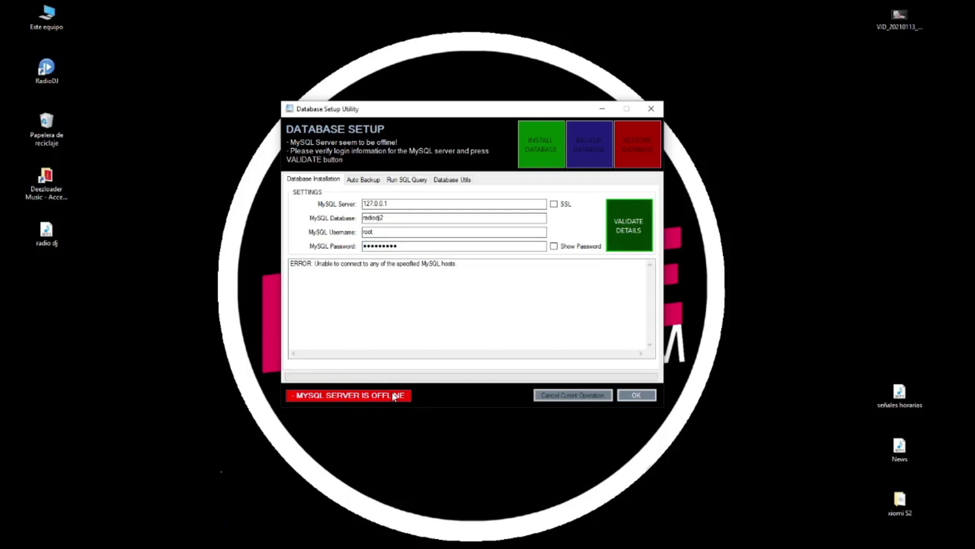
Step: Close the Database Setup Utility, dismiss the database error dialogs without running the setup again, and launch RadioDJ from the desktop
{"action": "left_click", "coordinate": [640, 397]}
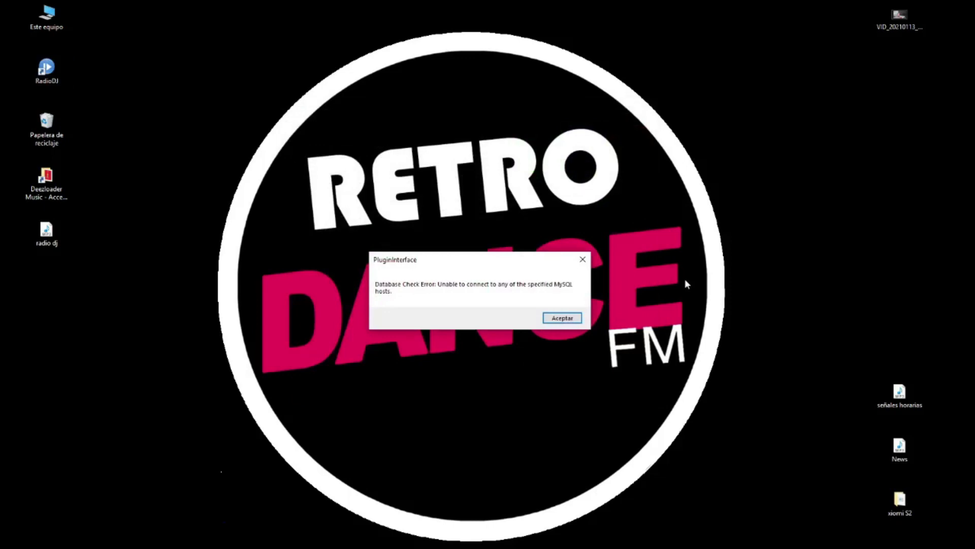
{"action": "left_click", "coordinate": [582, 260]}
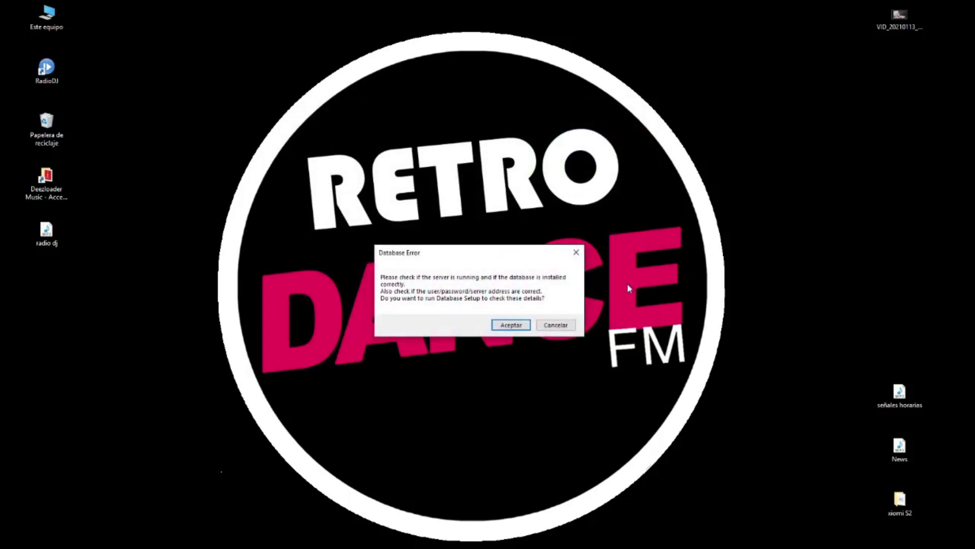
{"action": "left_click", "coordinate": [577, 253]}
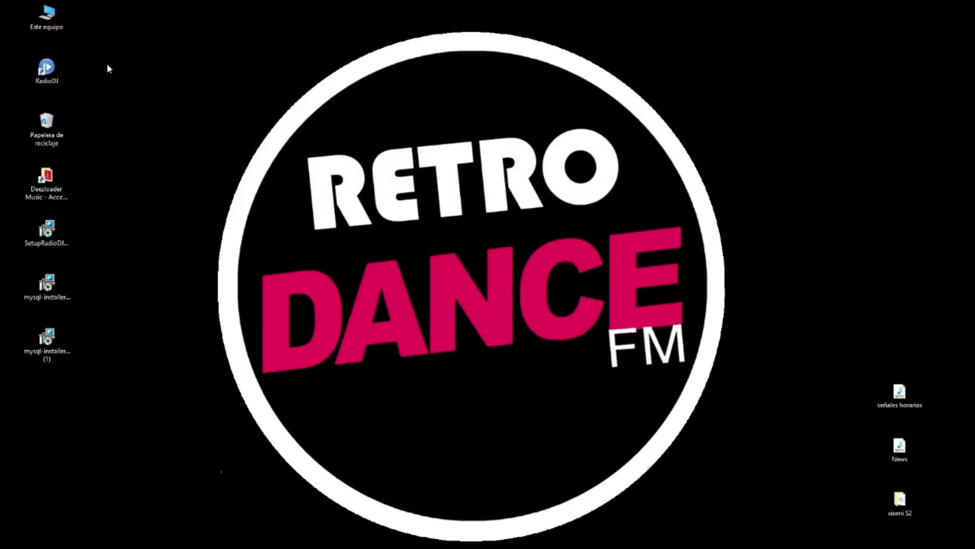
{"action": "double_click", "coordinate": [46, 73]}
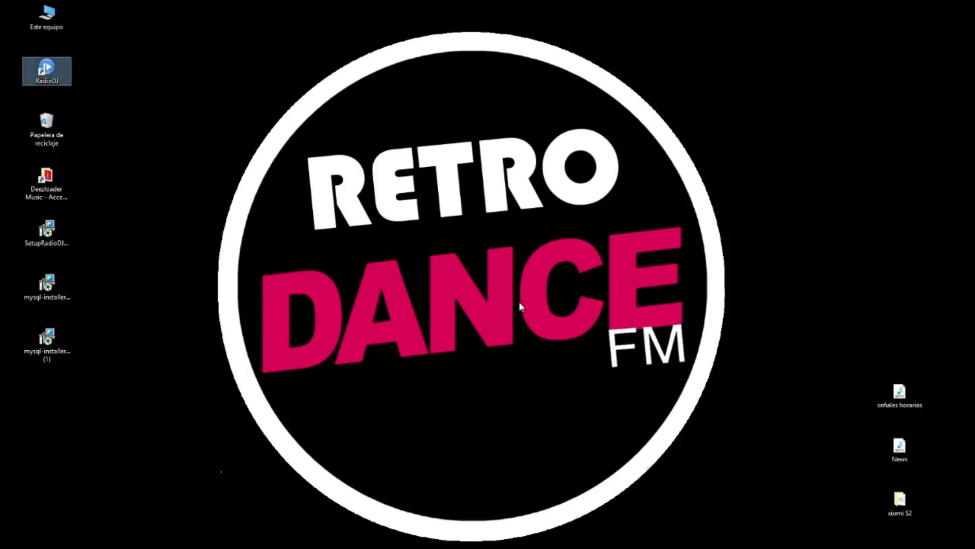